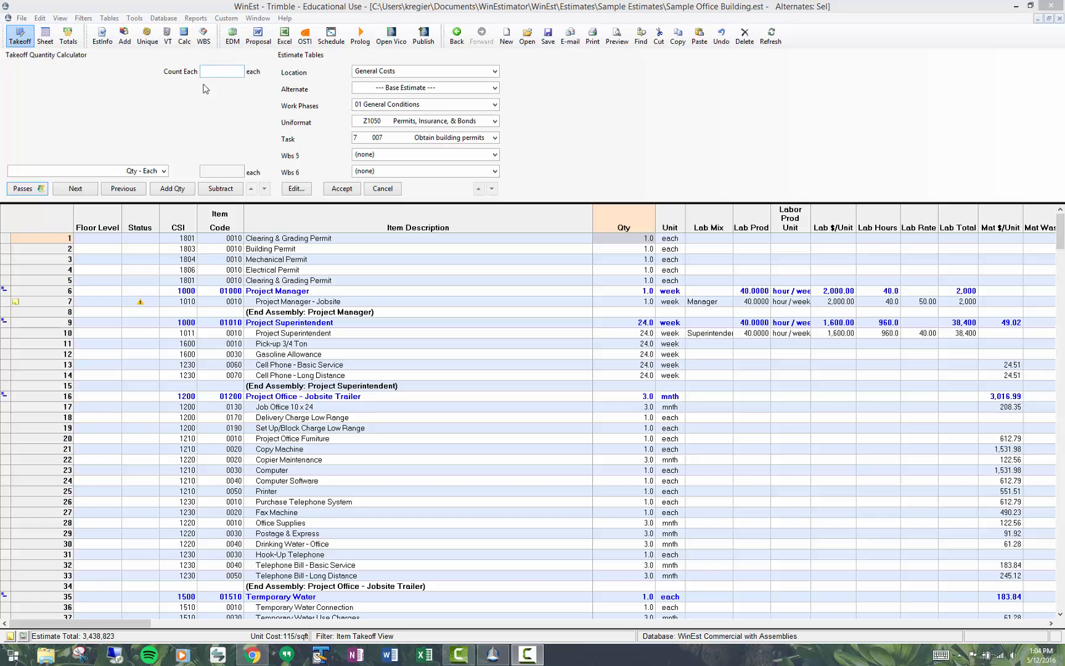
Switch from Takeoff to the Sheet view showing the Labor Items Only listing.
left_click(46, 38)
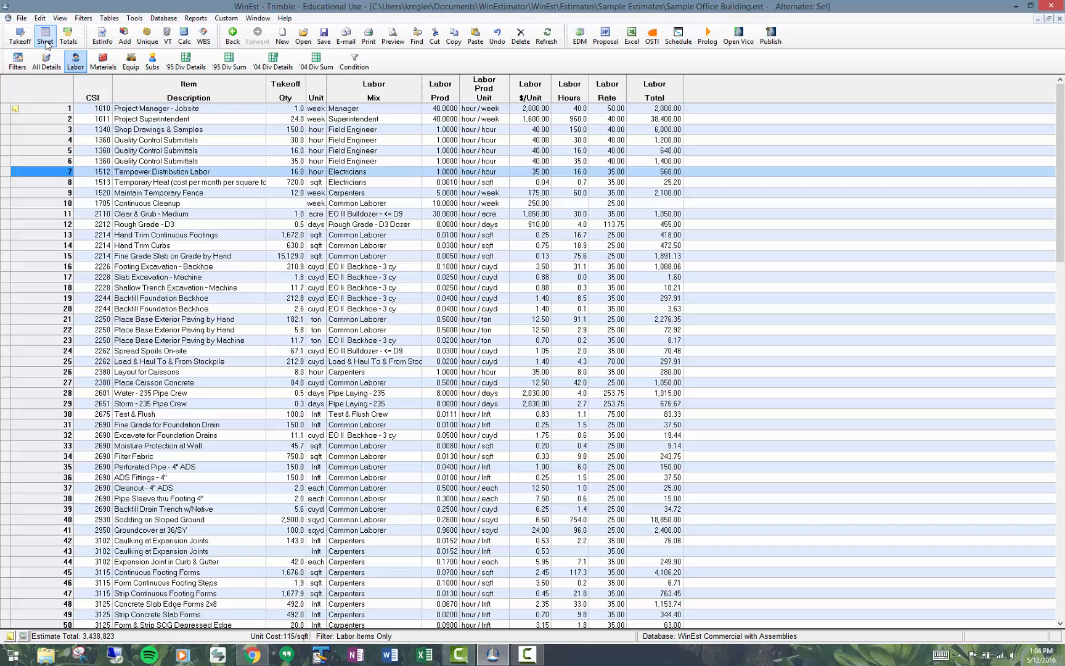
Apply the WBS 2 - Details filter from the Choose Filter list.
left_click(17, 61)
scroll(453, 366, "down", 5)
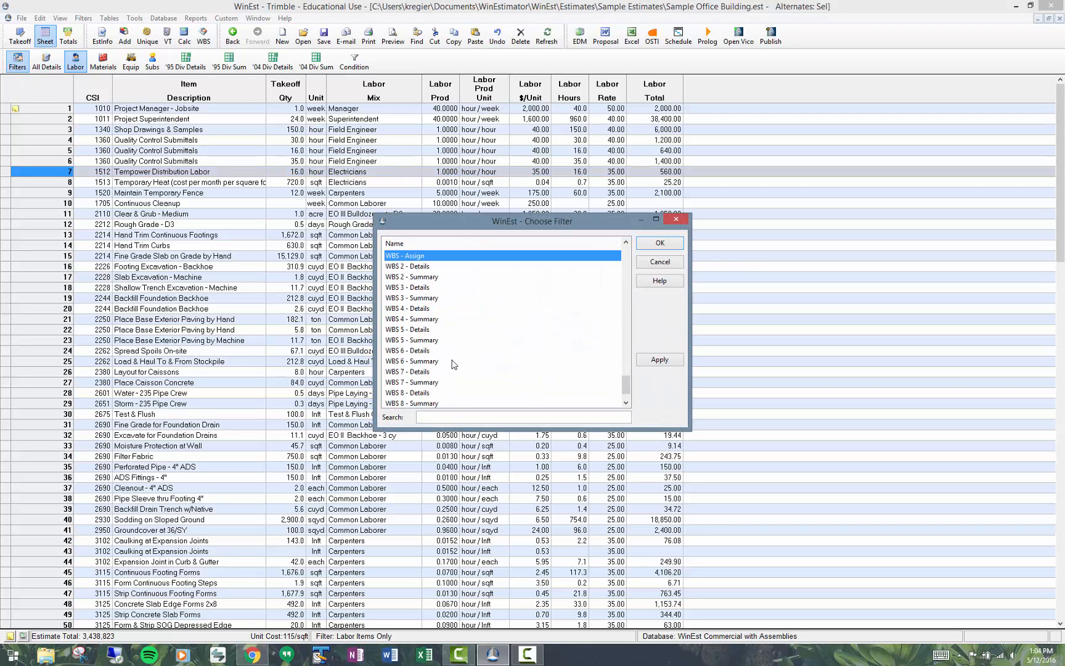
left_click(426, 269)
double_click(427, 268)
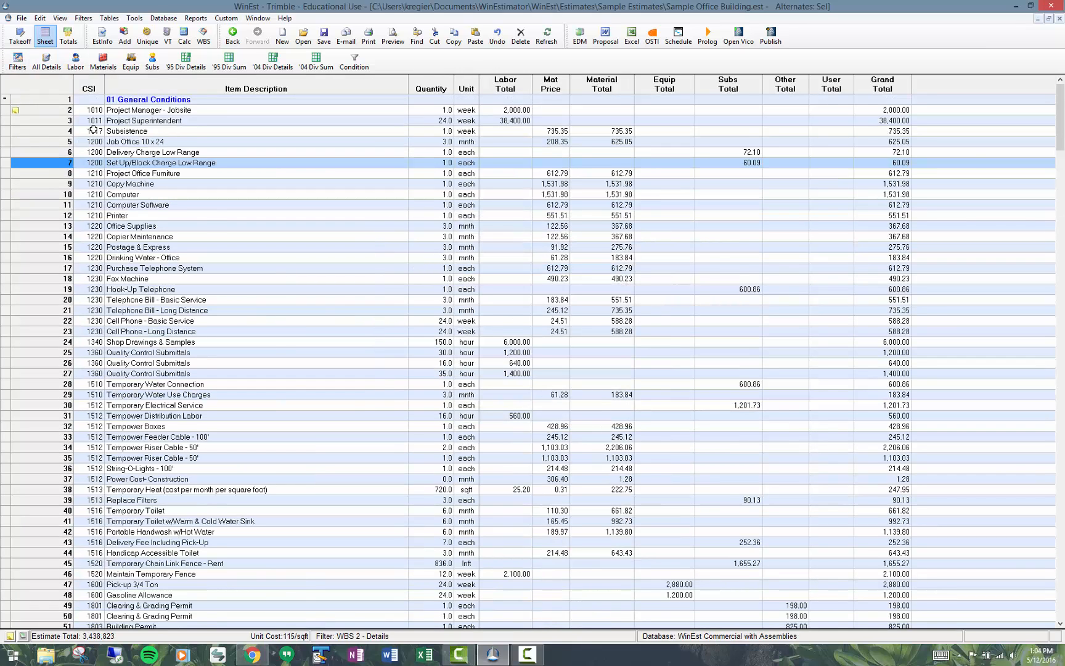
Collapse 01 General Conditions and 02 Sitework to totals and select Fine Grade Slab on Grade by Hand.
left_click(4, 99)
left_click(4, 131)
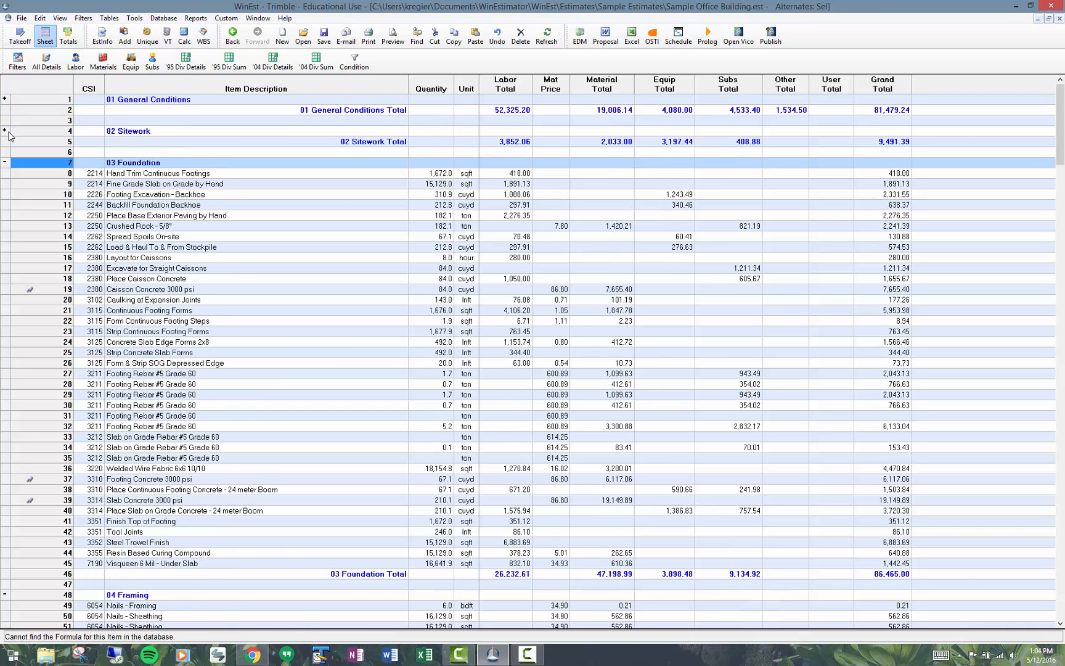
left_click(117, 185)
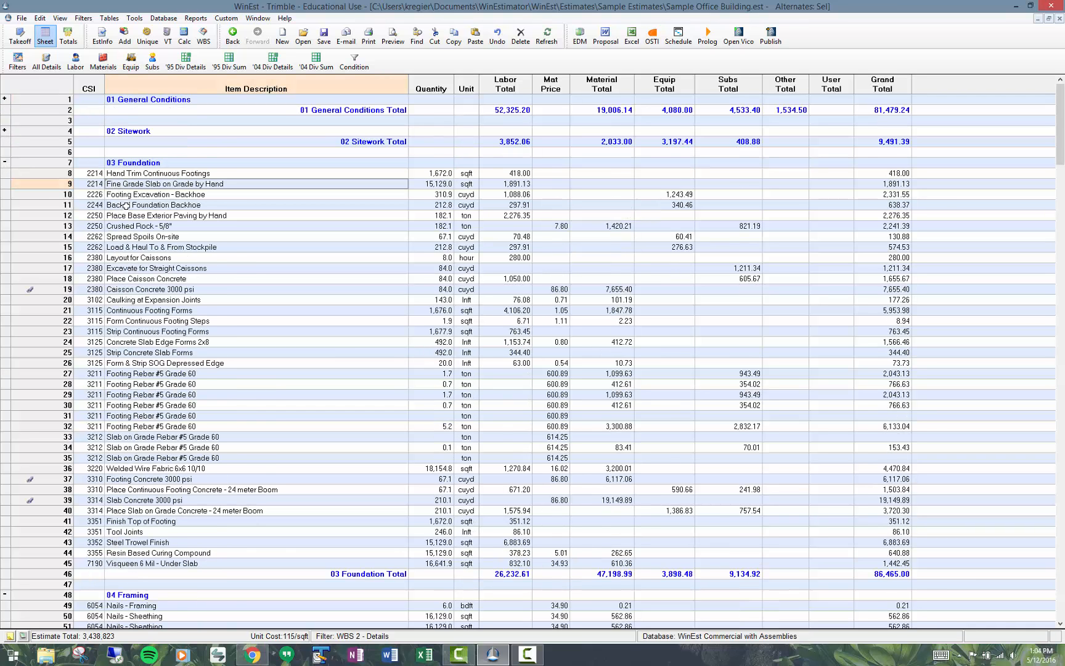
double_click(4, 184)
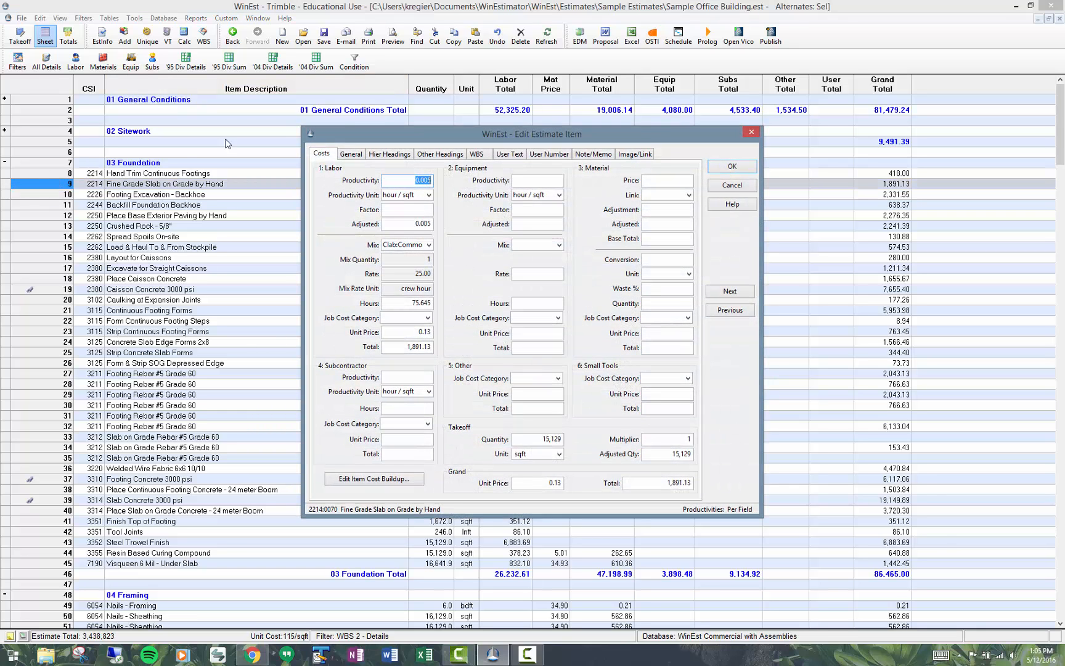
left_click(477, 154)
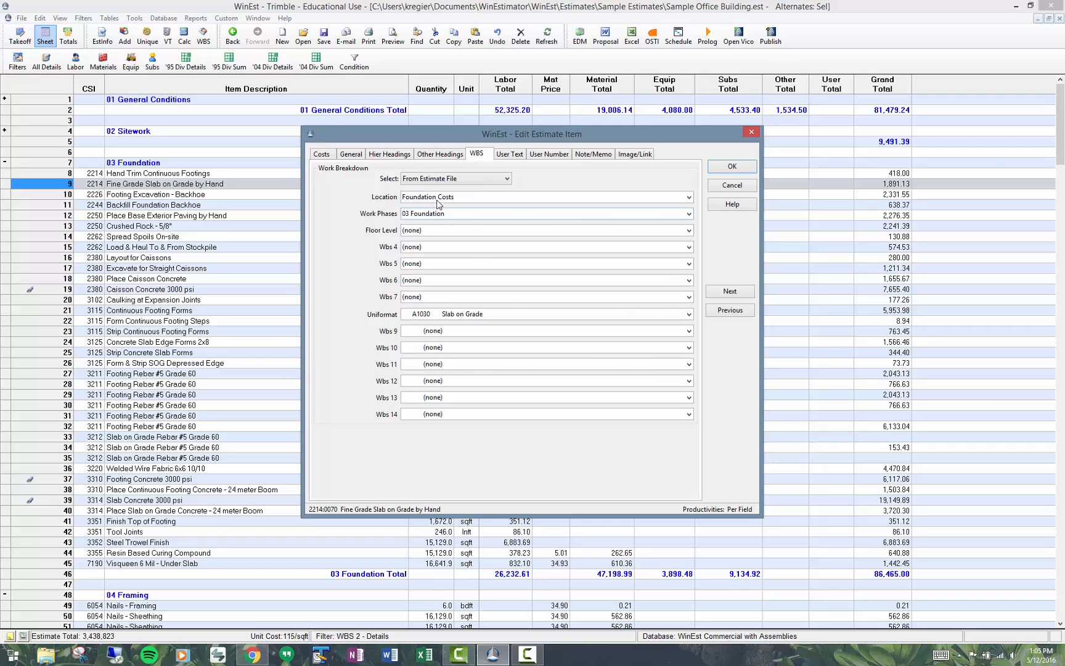
left_click(690, 198)
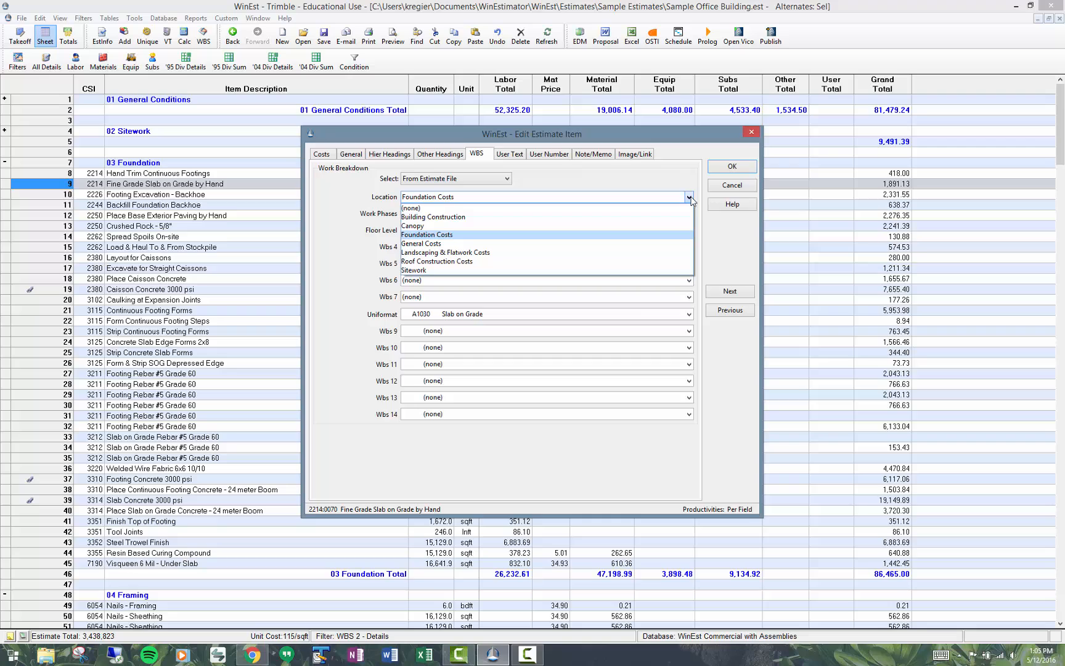
left_click(691, 198)
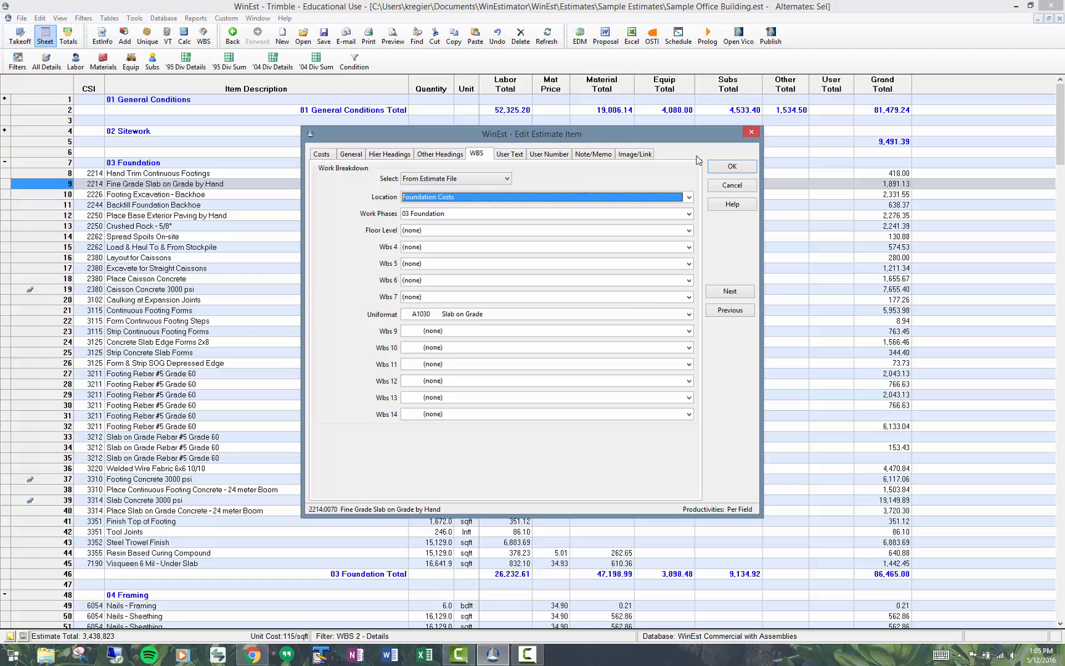
left_click(732, 167)
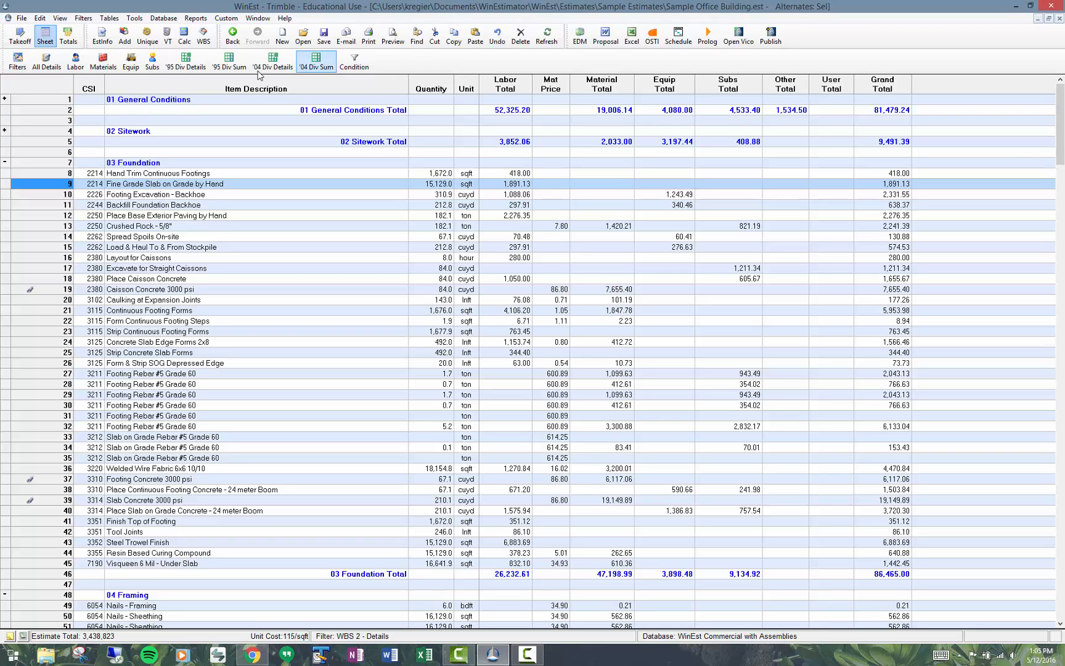
left_click(204, 36)
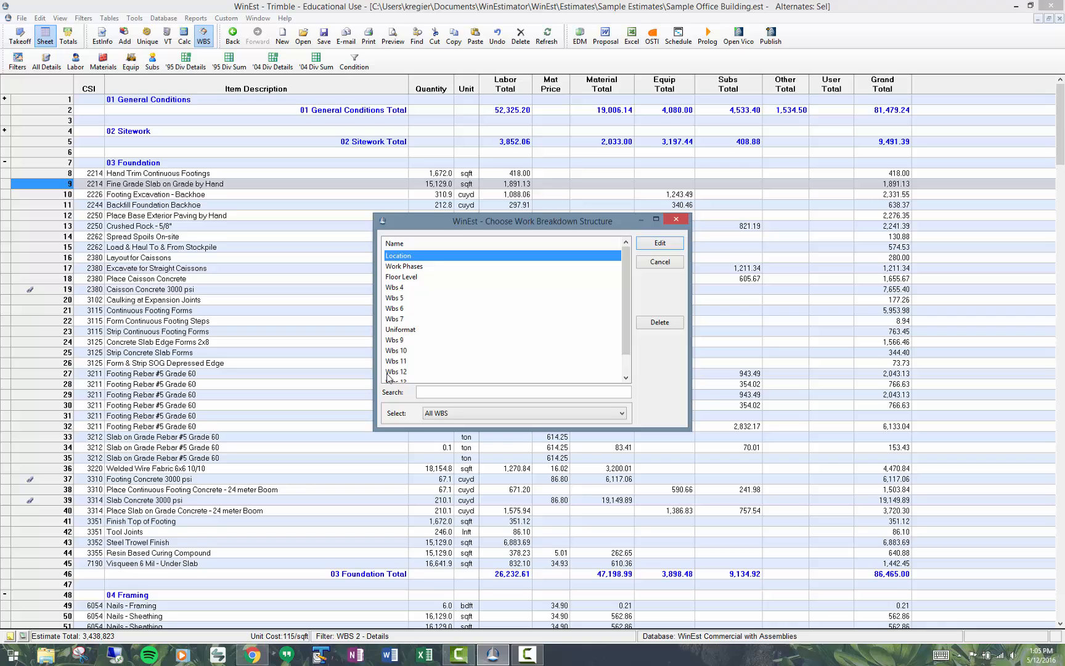
left_click(400, 330)
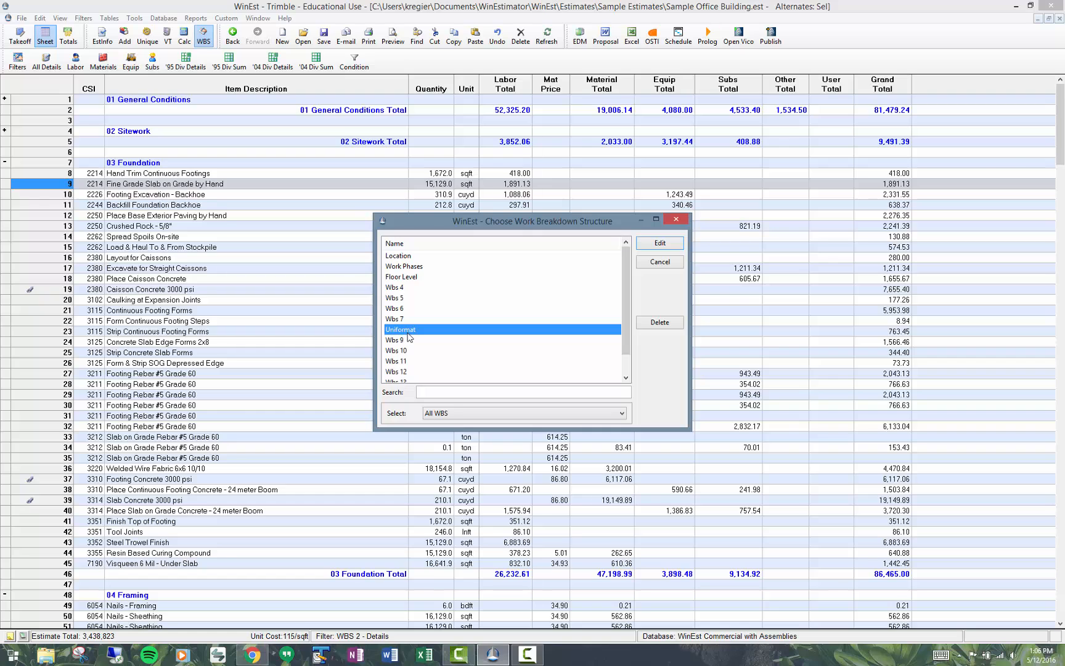
left_click(661, 243)
left_click_drag(583, 195, 512, 159)
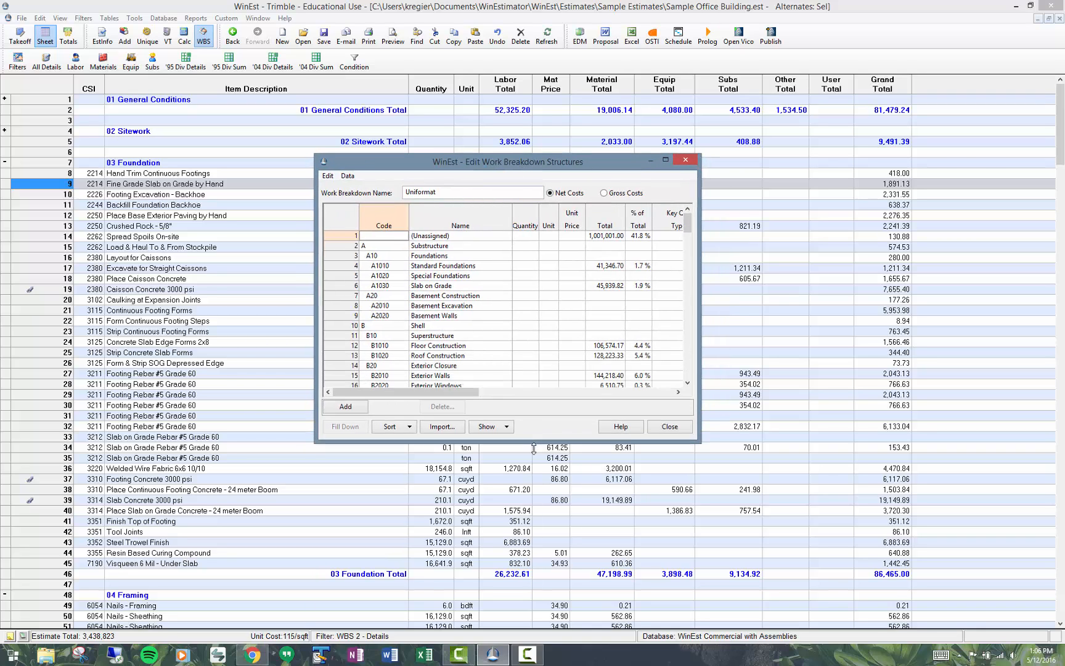
left_click_drag(534, 406, 533, 507)
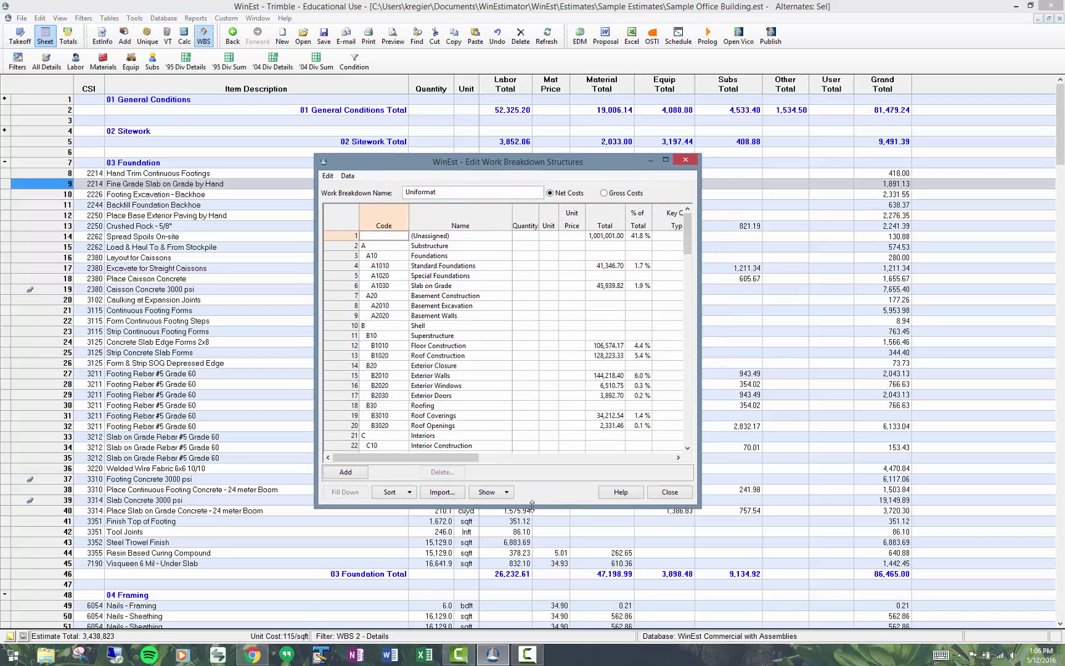
left_click(367, 245)
left_click(382, 266)
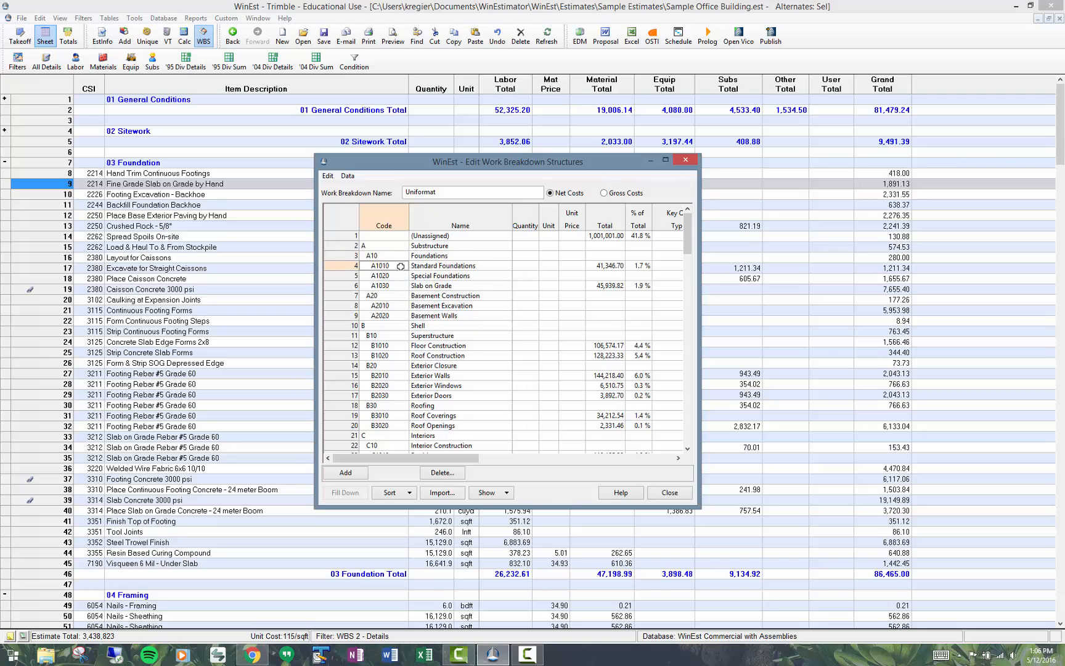
left_click(349, 176)
mouse_move(328, 175)
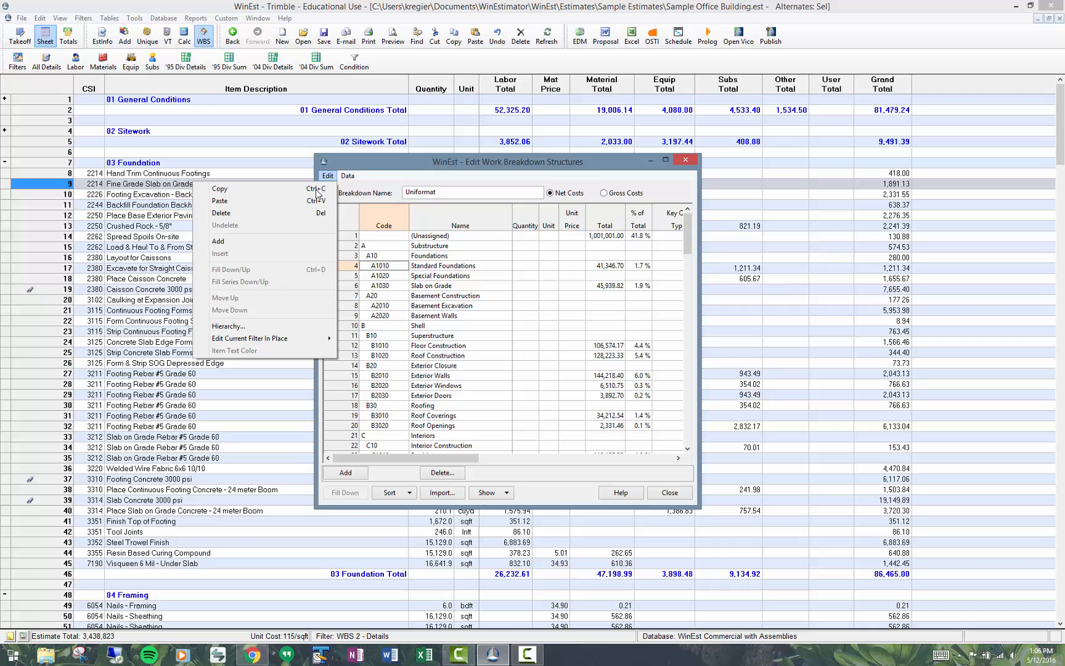
left_click(228, 325)
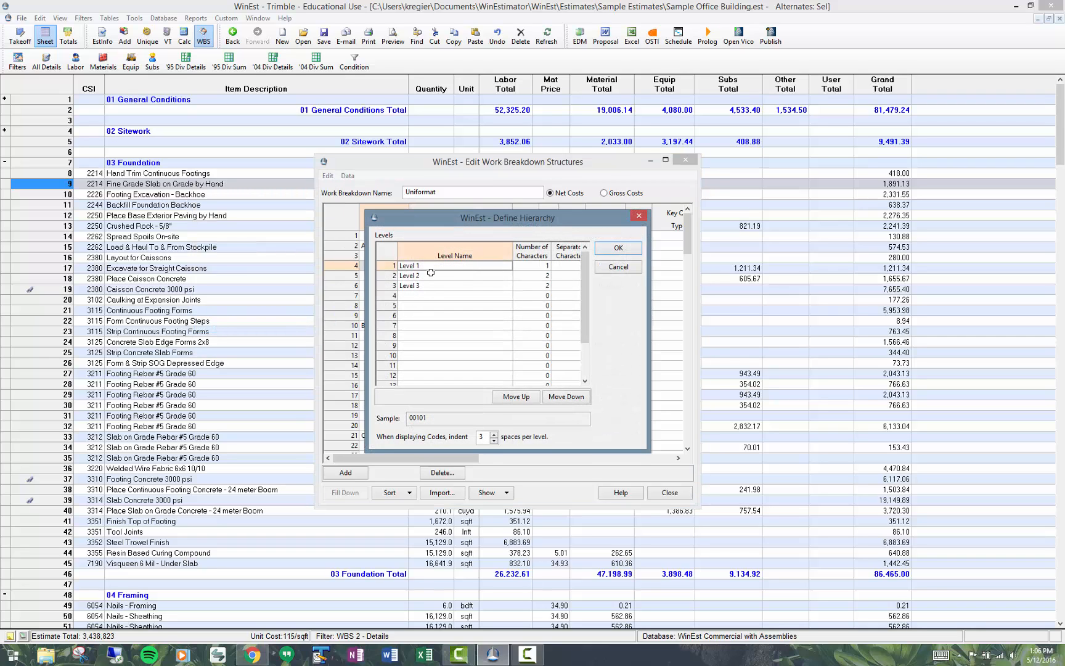
left_click(616, 250)
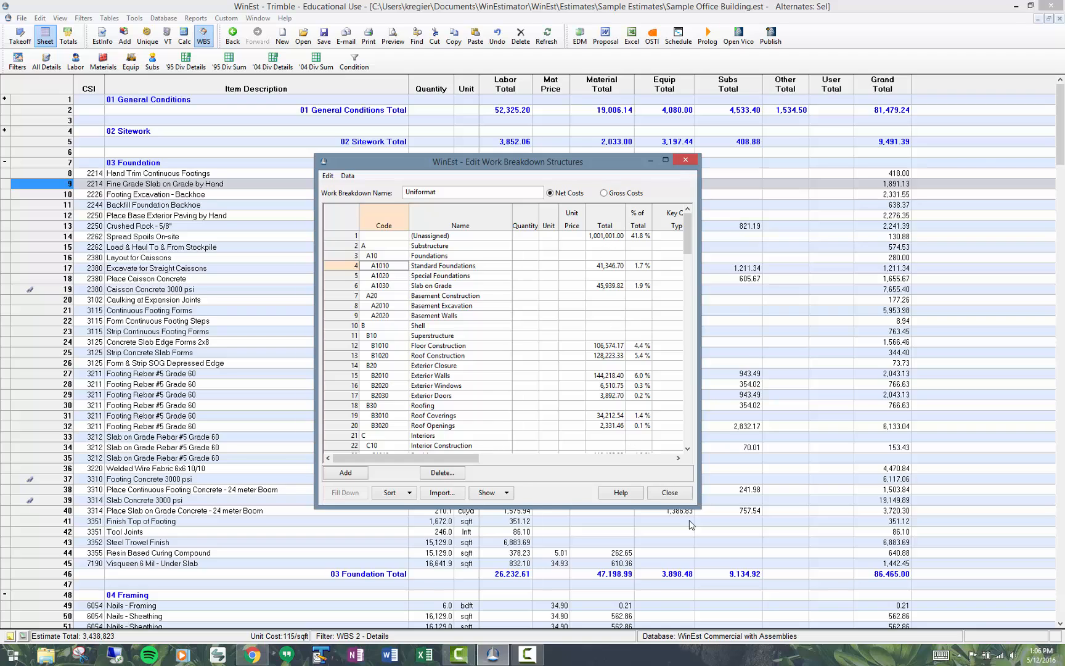
left_click(670, 493)
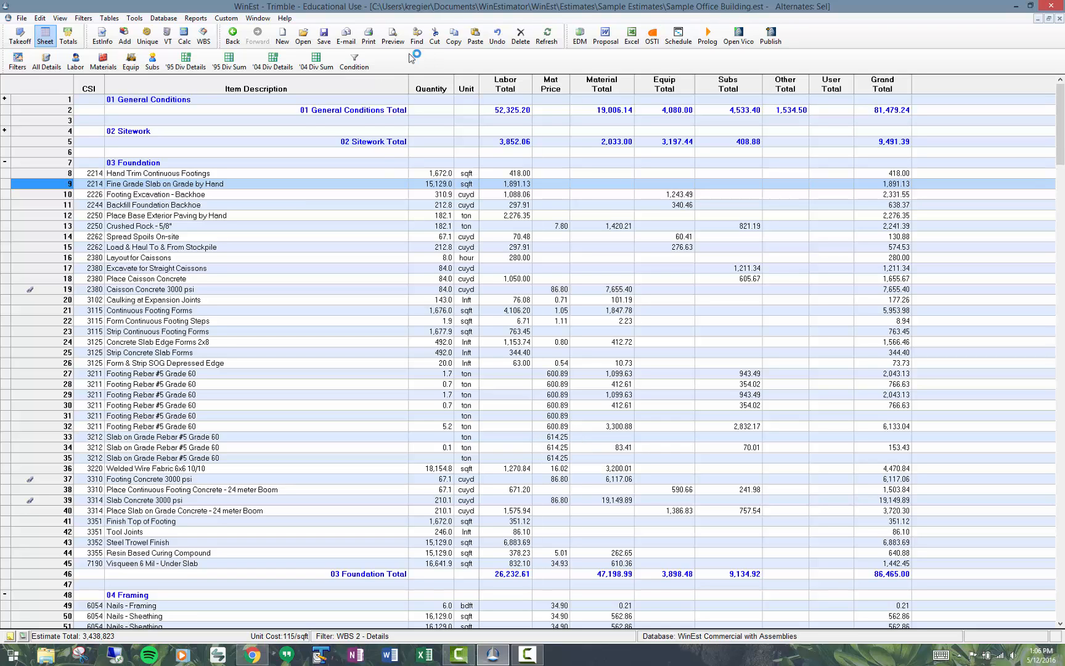
Search the filter list for 'wbs' and apply the WBS 8 - Details filter.
left_click(17, 62)
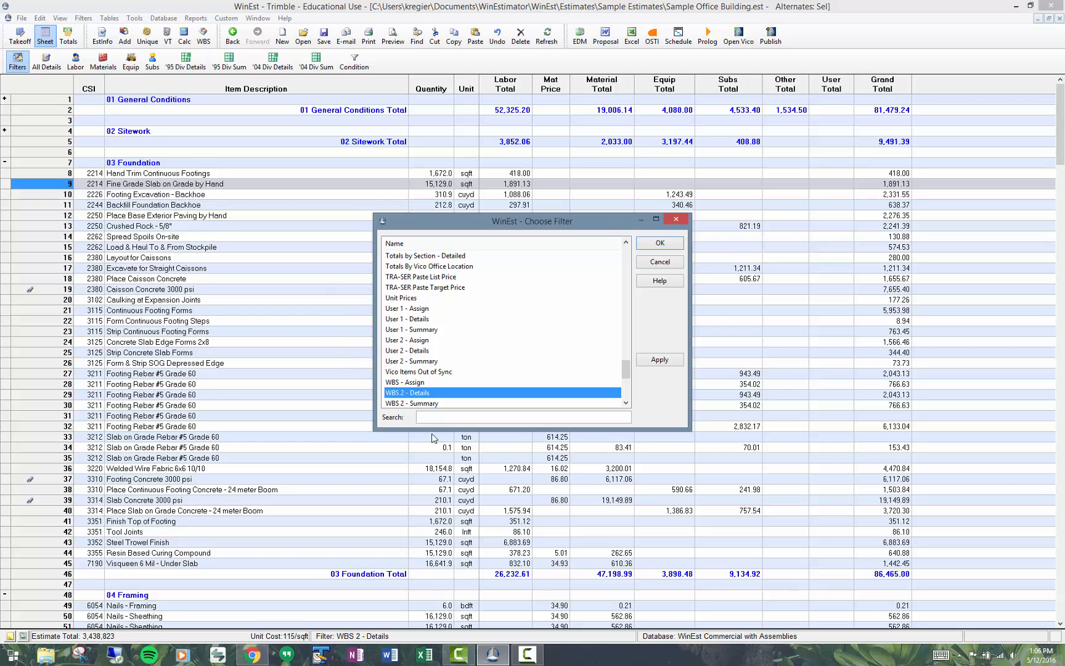
left_click(430, 419)
type("wbs")
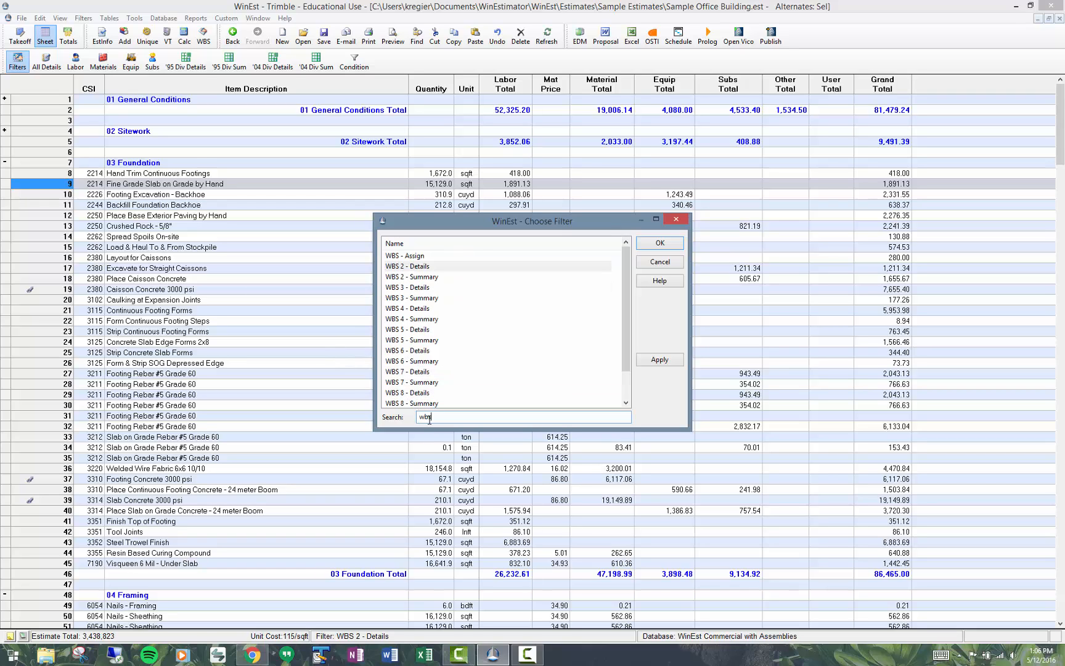
double_click(421, 397)
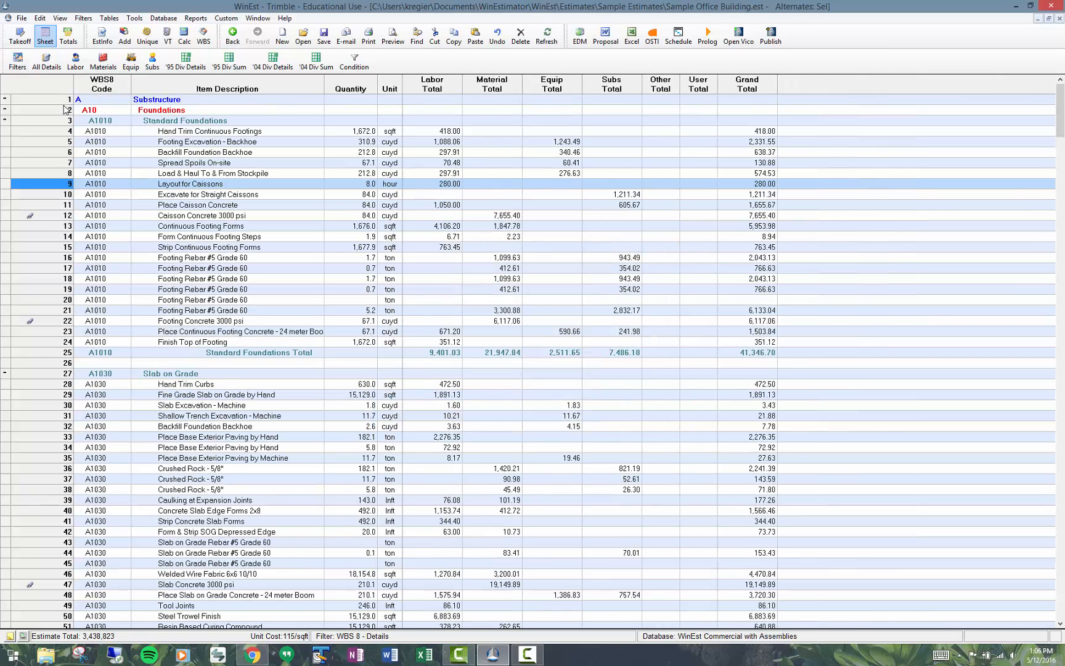
left_click(69, 101)
left_click(81, 102)
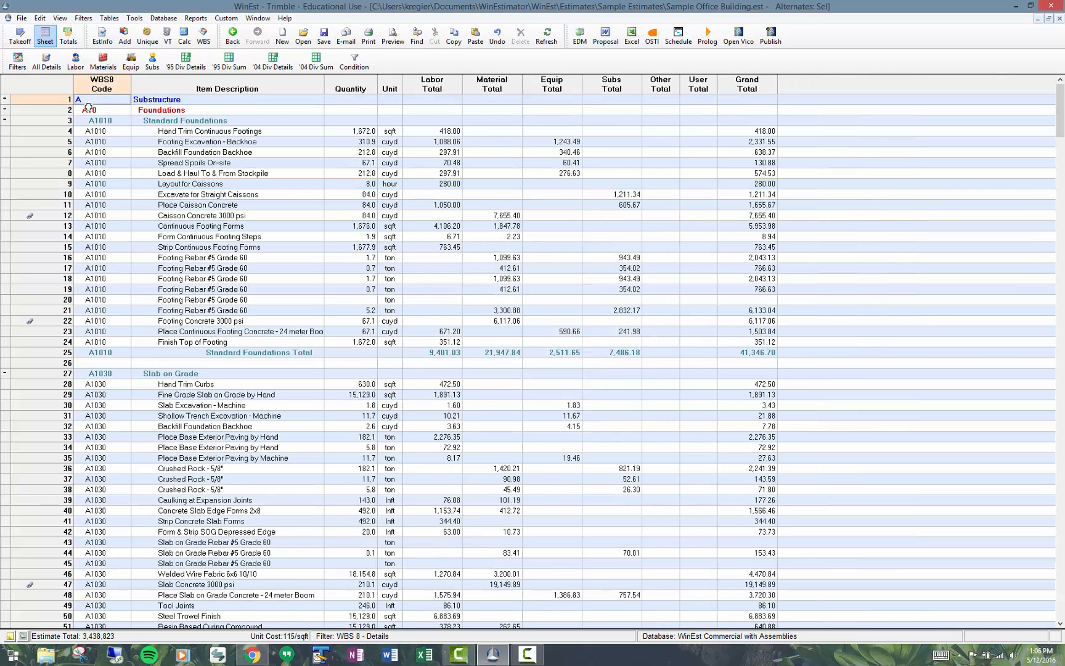
left_click(99, 121)
Use Show Level to collapse the sheet to WBS level 3, then level 2.
right_click(33, 122)
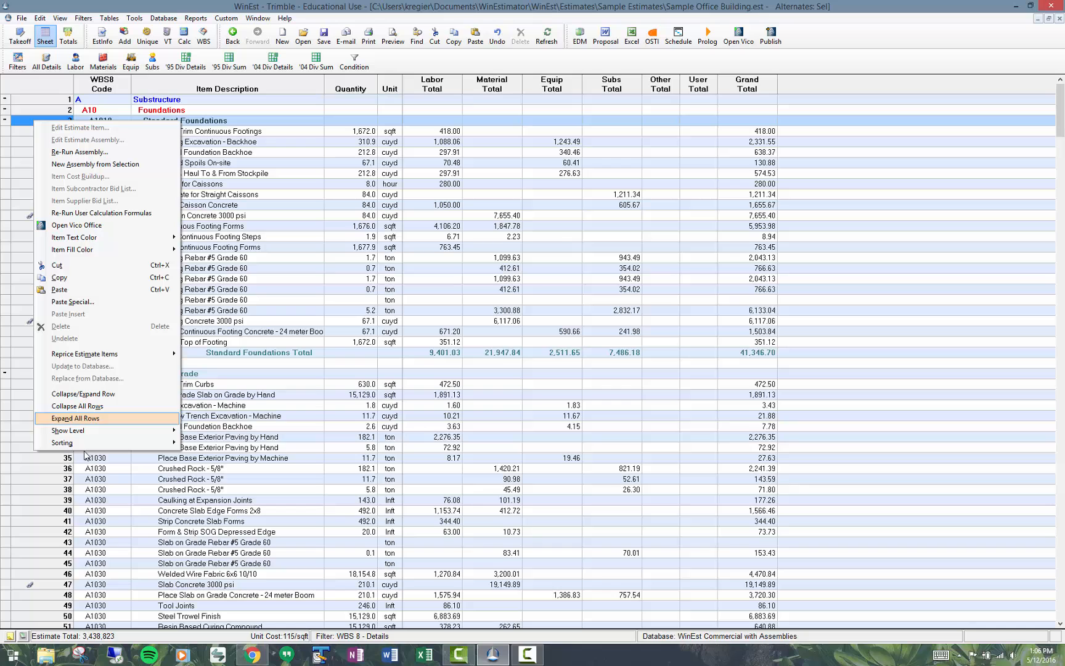
mouse_move(92, 431)
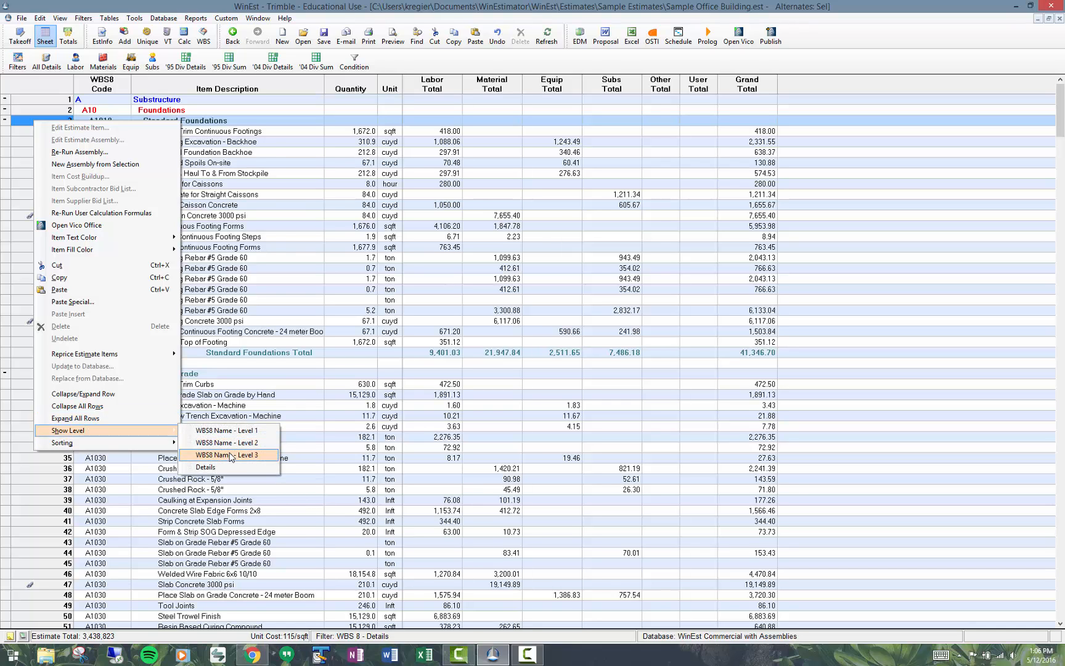
left_click(233, 456)
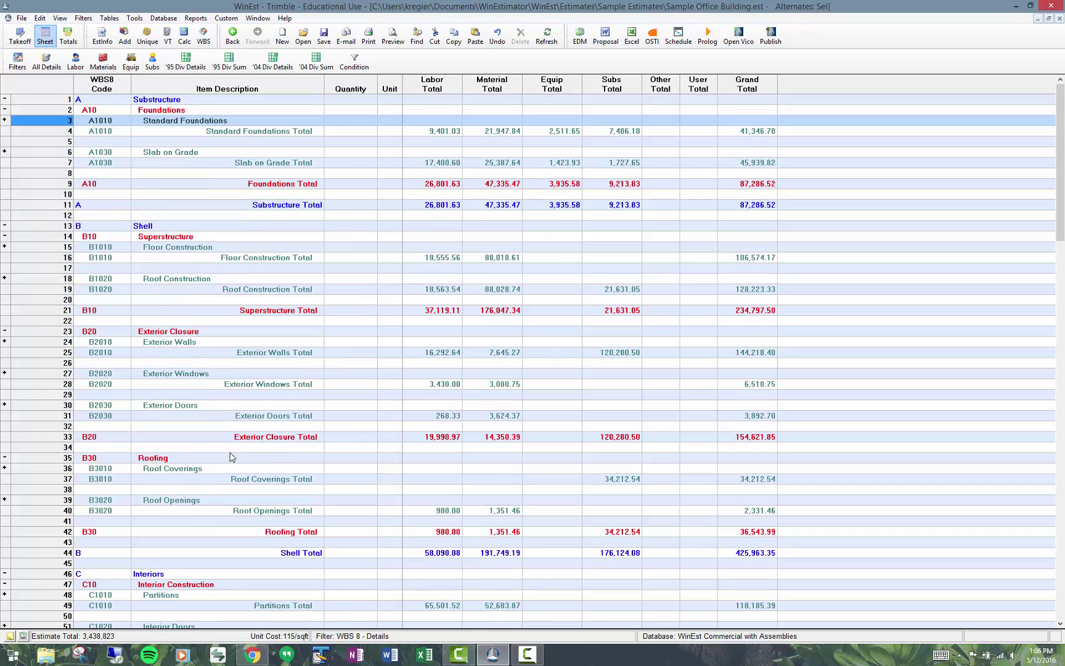
right_click(25, 126)
mouse_move(62, 431)
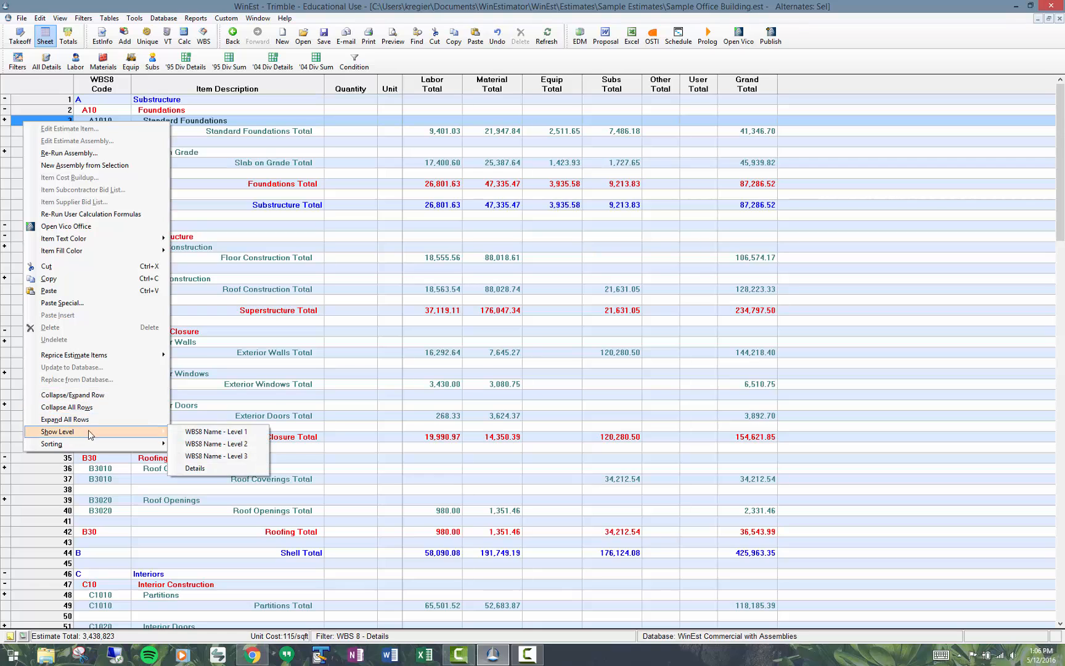
left_click(217, 444)
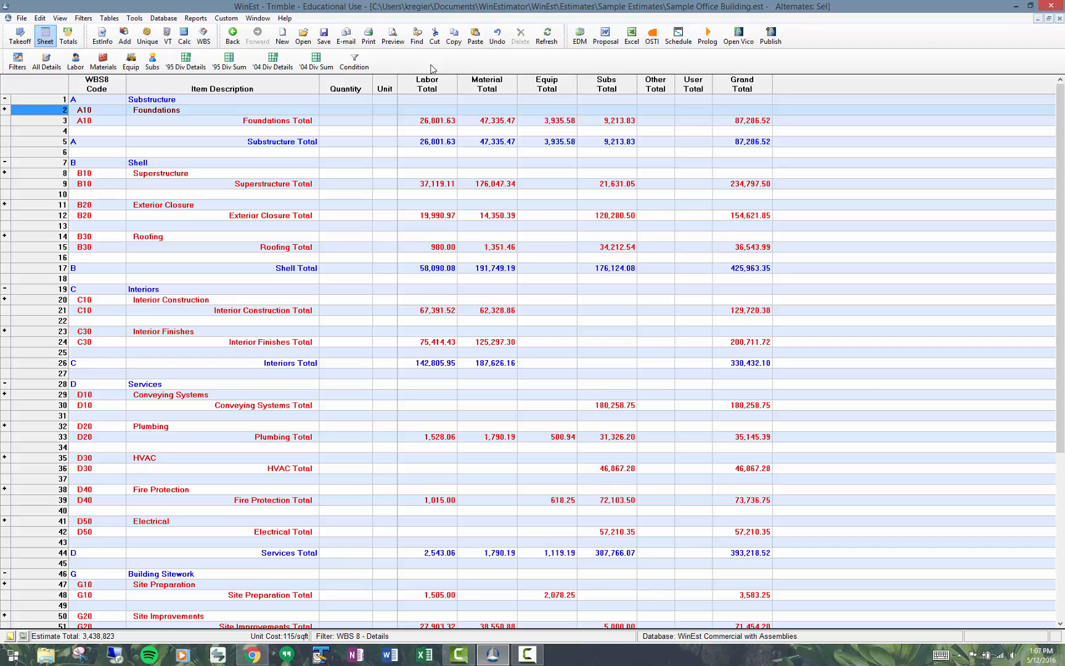
left_click(129, 41)
left_click(276, 102)
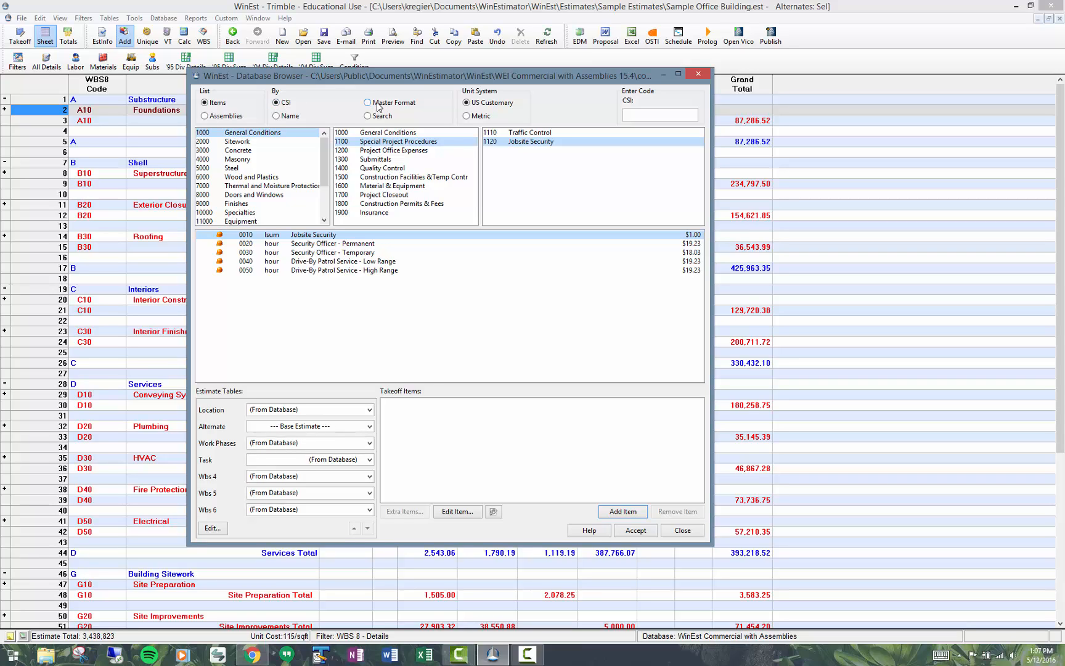
left_click(277, 116)
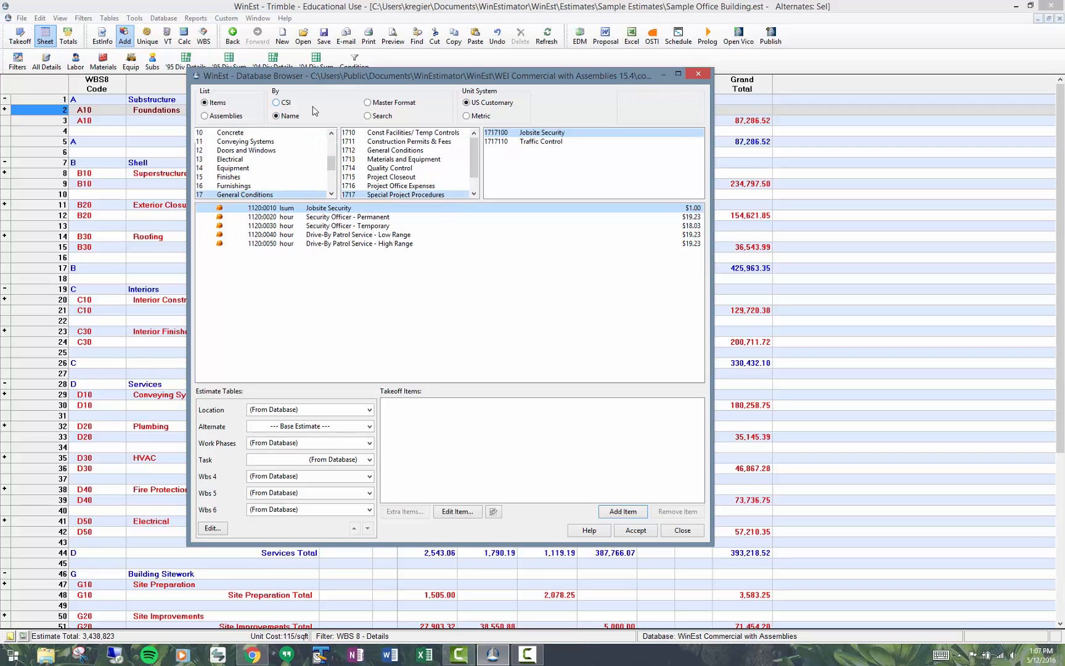
left_click(368, 103)
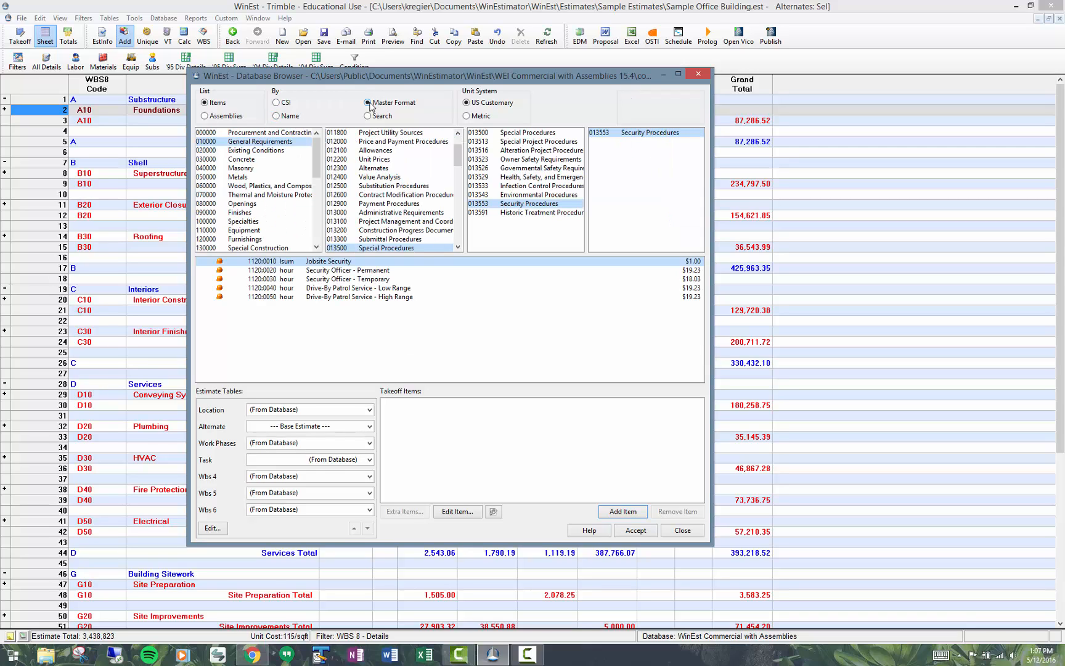
left_click(699, 75)
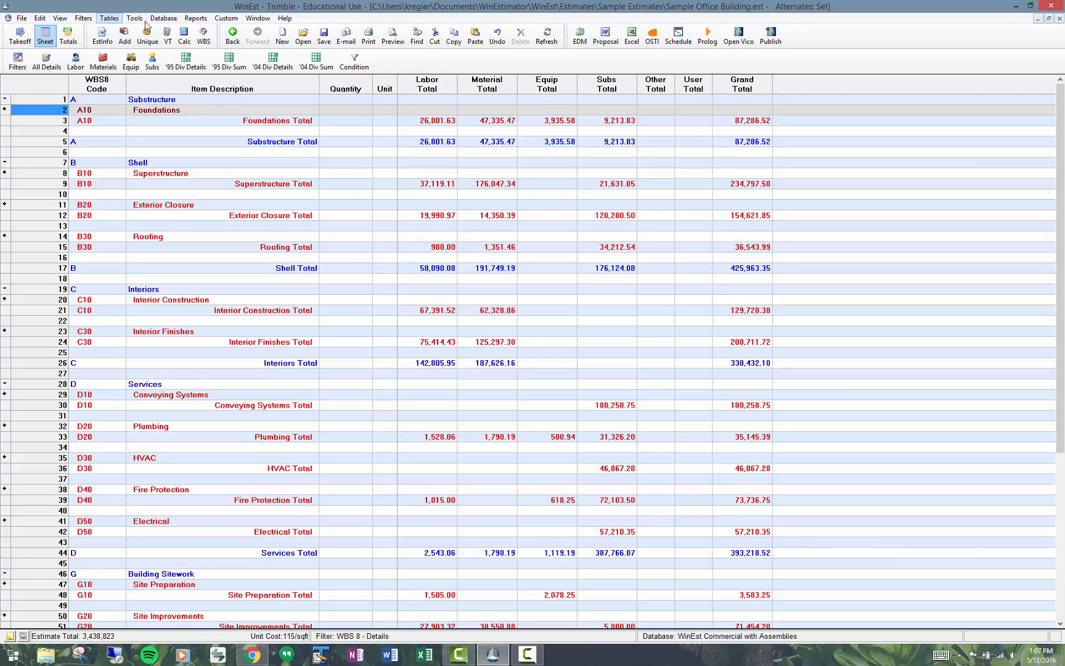
left_click(109, 18)
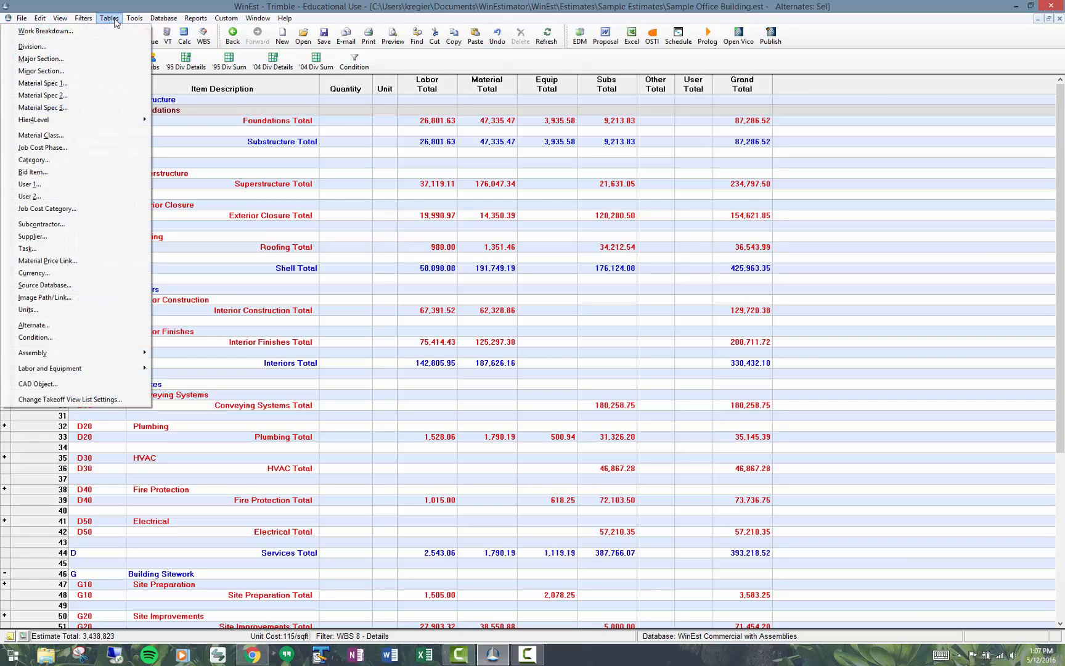
left_click(29, 184)
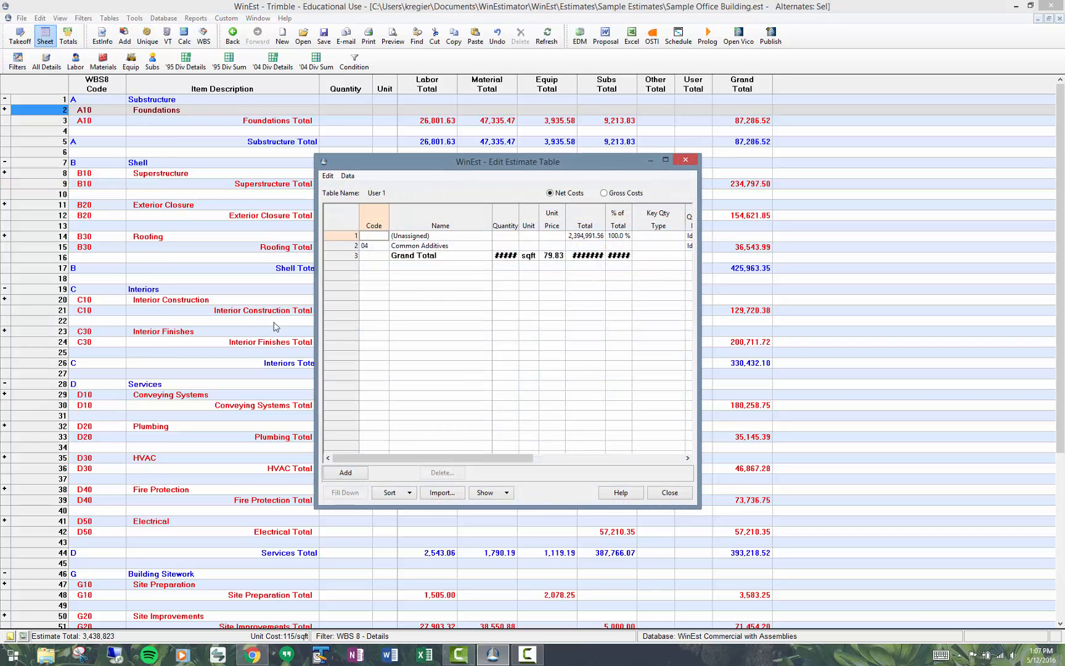
left_click(379, 247)
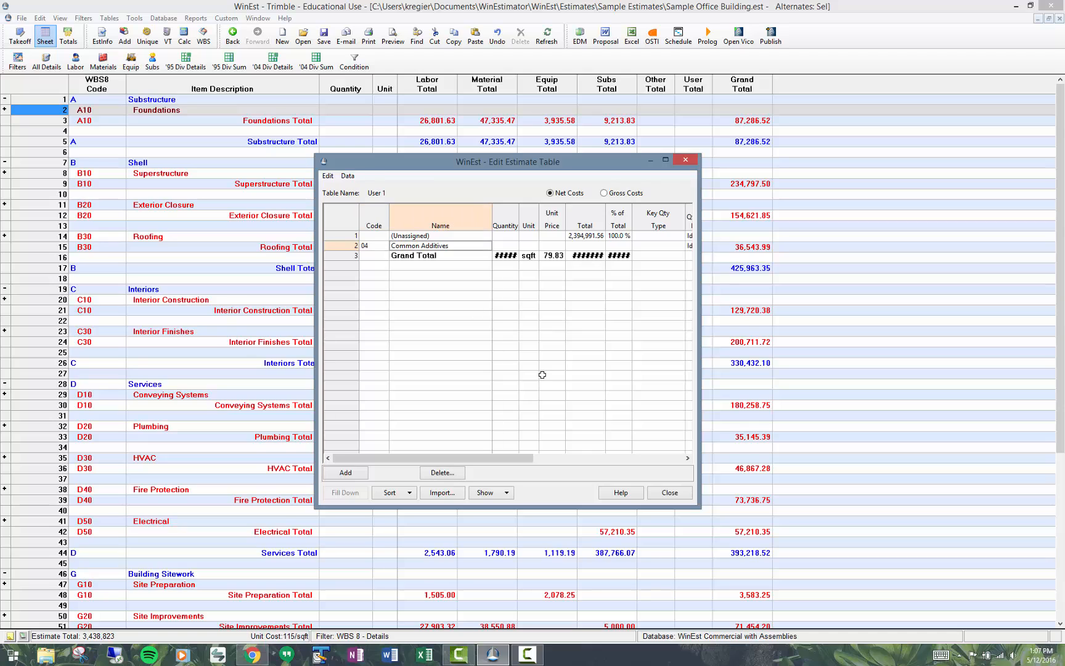
left_click(670, 493)
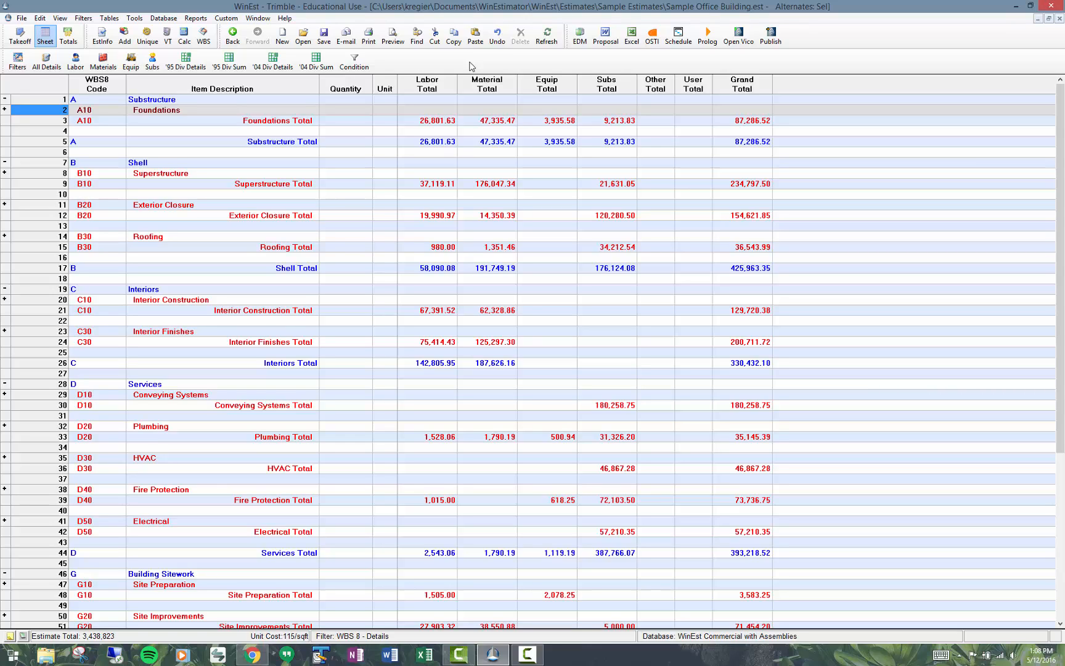
Switch the sheet to '95 Div Sum, then to the '04 Div Details view.
left_click(229, 63)
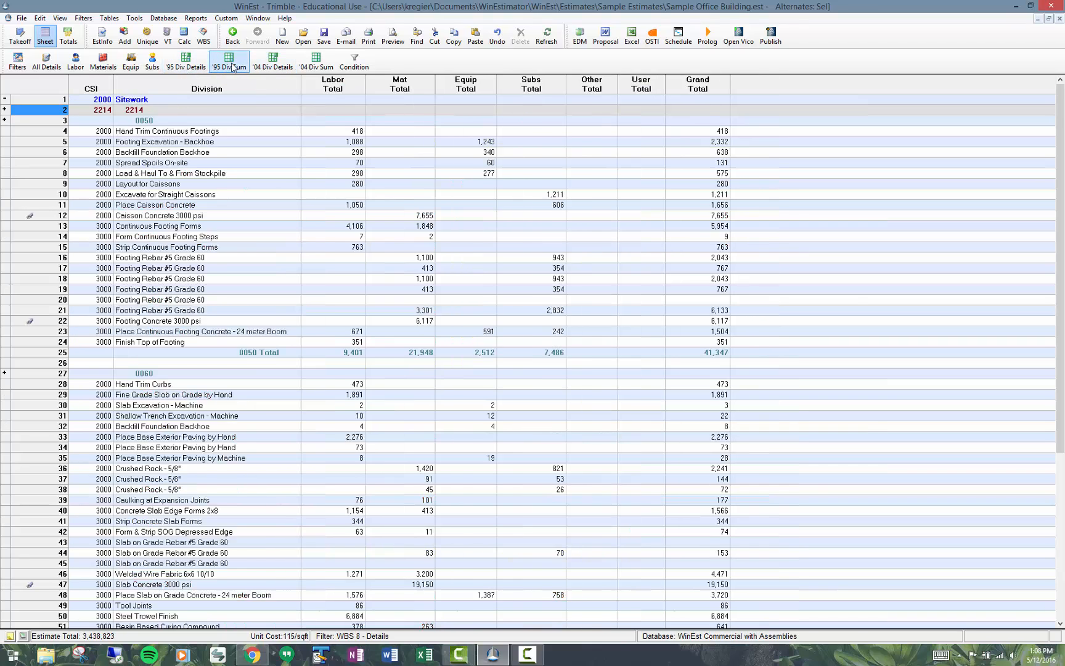
left_click(273, 63)
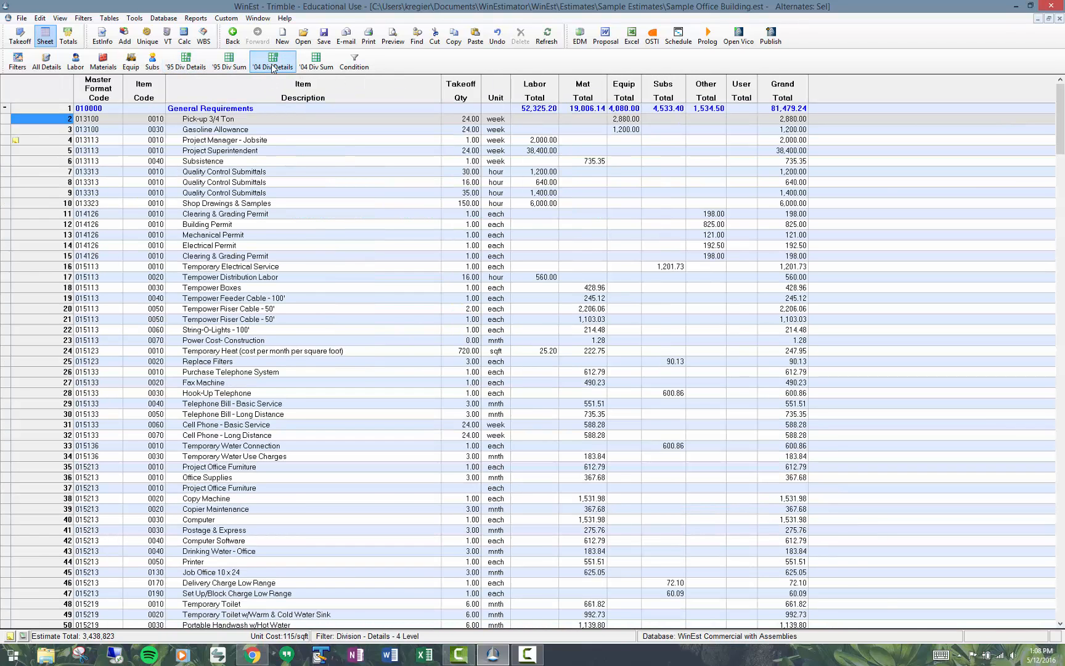
Open the Database Browser via Add and close it without adding anything.
left_click(125, 37)
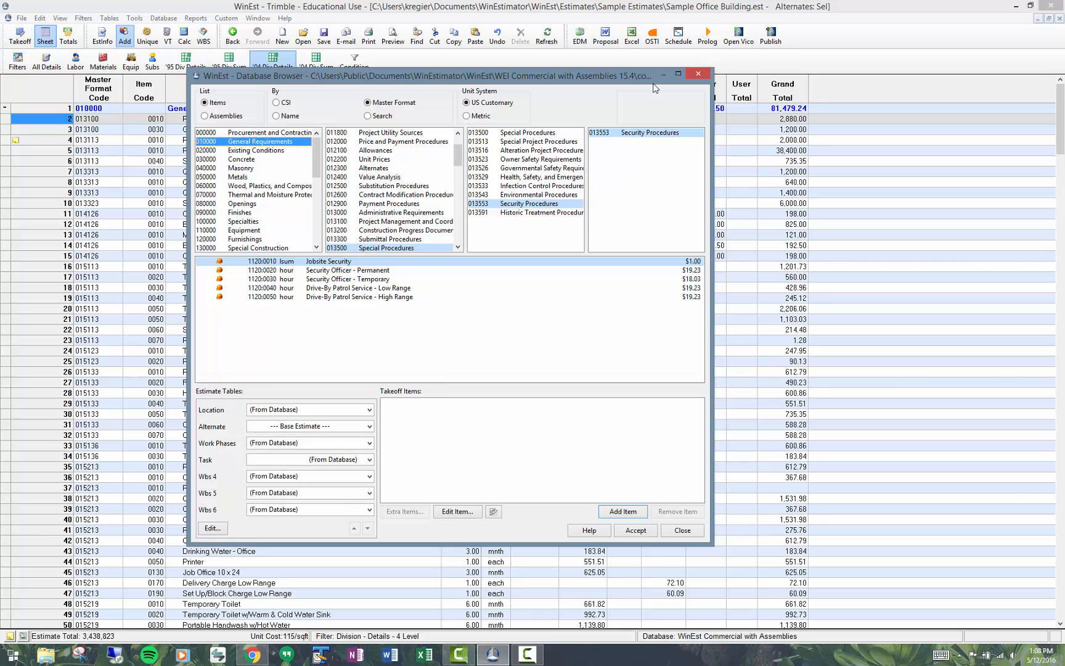
left_click(701, 77)
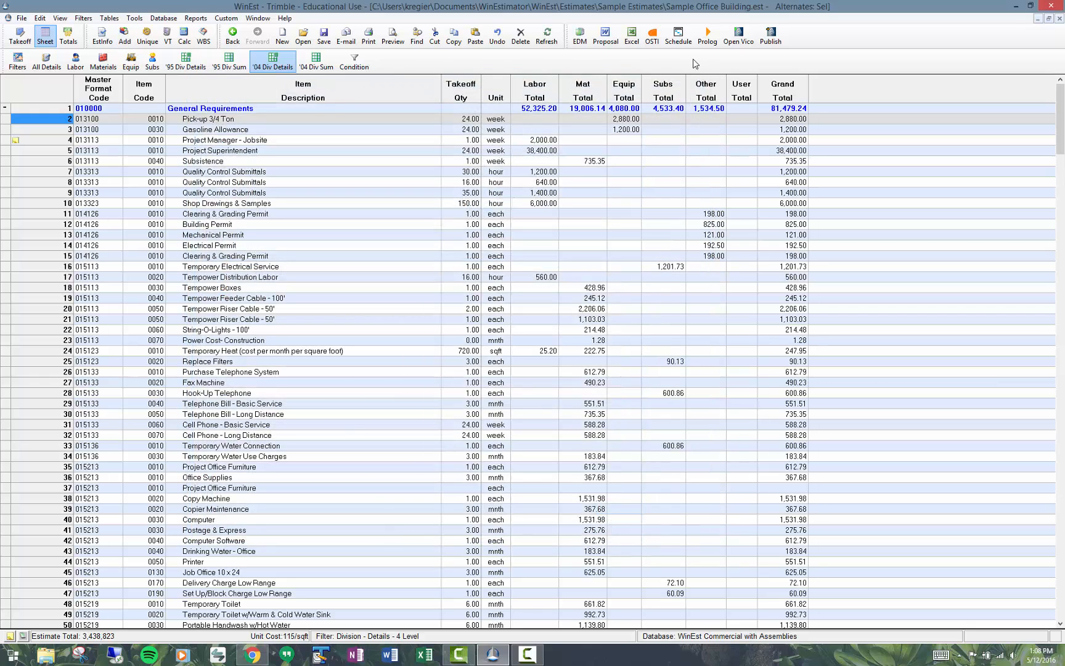